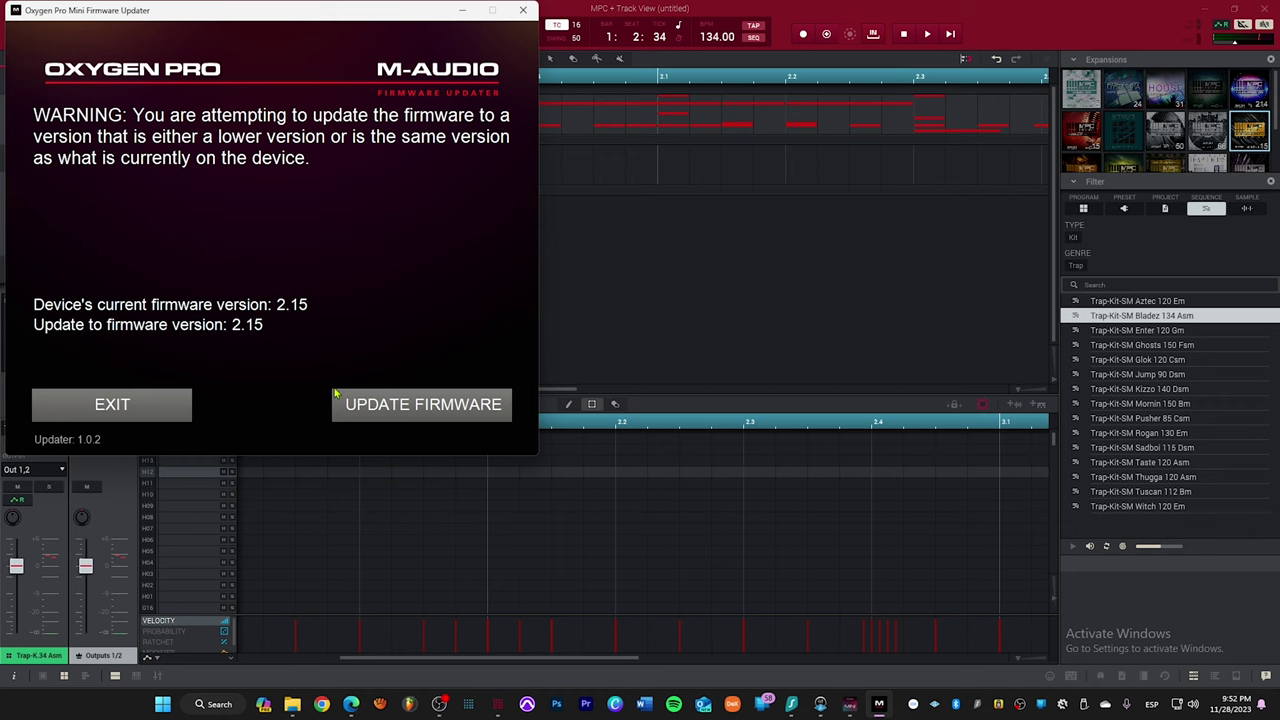
# Try to update the Oxygen Pro Mini firmware to version 2.15, and exit the firmware updater.
pyautogui.click(390, 405)
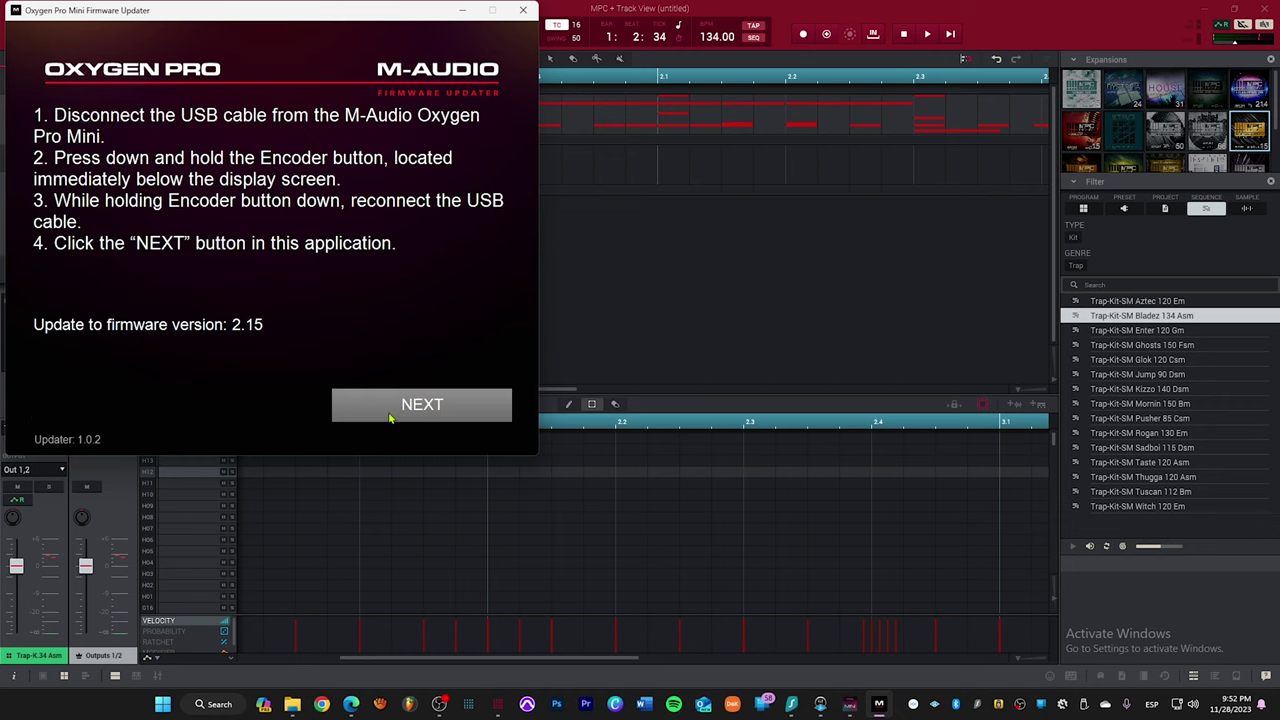
pyautogui.click(388, 408)
pyautogui.click(388, 408)
pyautogui.click(388, 408)
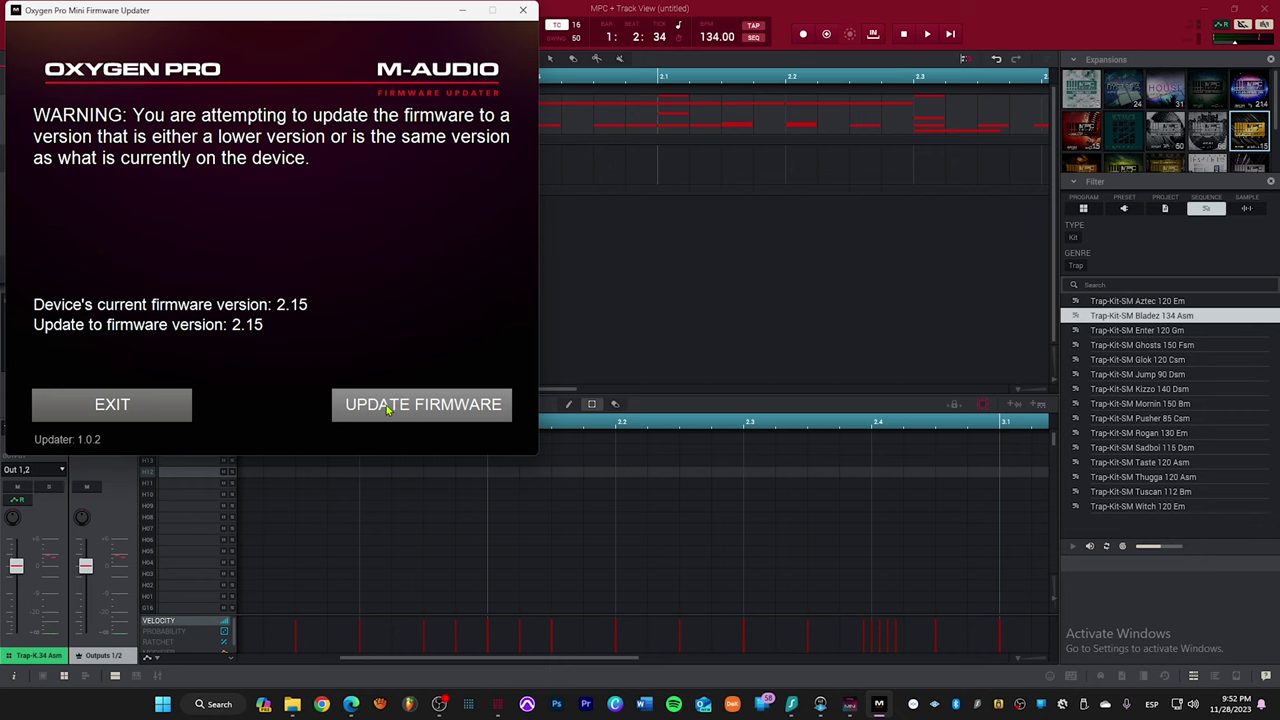
pyautogui.click(388, 408)
pyautogui.click(388, 408)
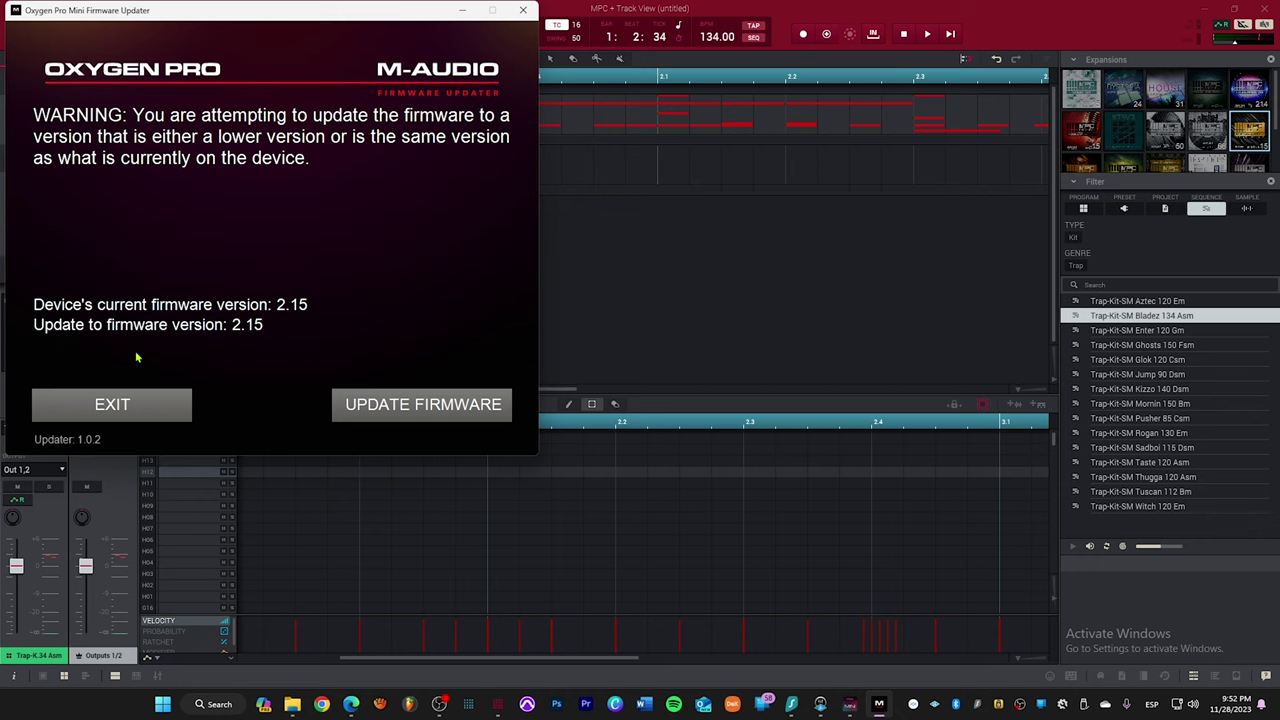
pyautogui.click(112, 404)
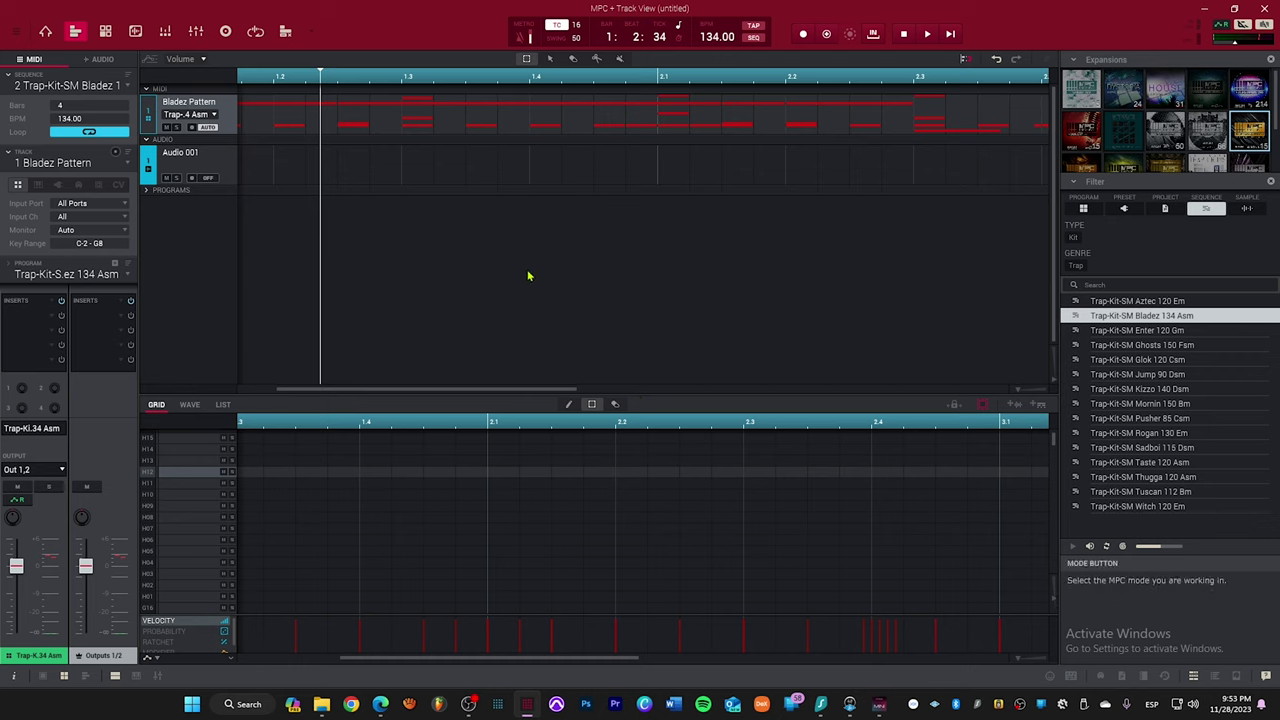
# Review the MIDI / Sync preferences in MPC for the Oxygen Pro Mini's input and output ports, and close the preferences.
pyautogui.click(15, 32)
pyautogui.moveTo(31, 54)
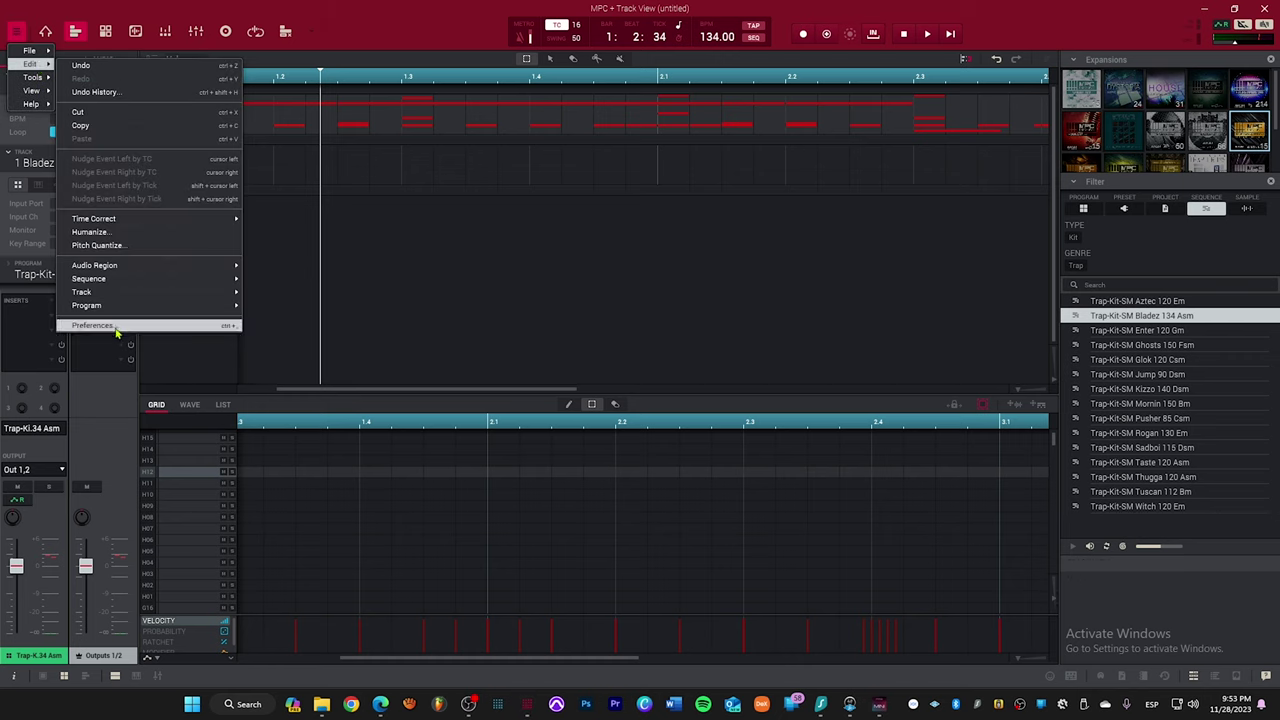
pyautogui.click(117, 327)
pyautogui.click(434, 204)
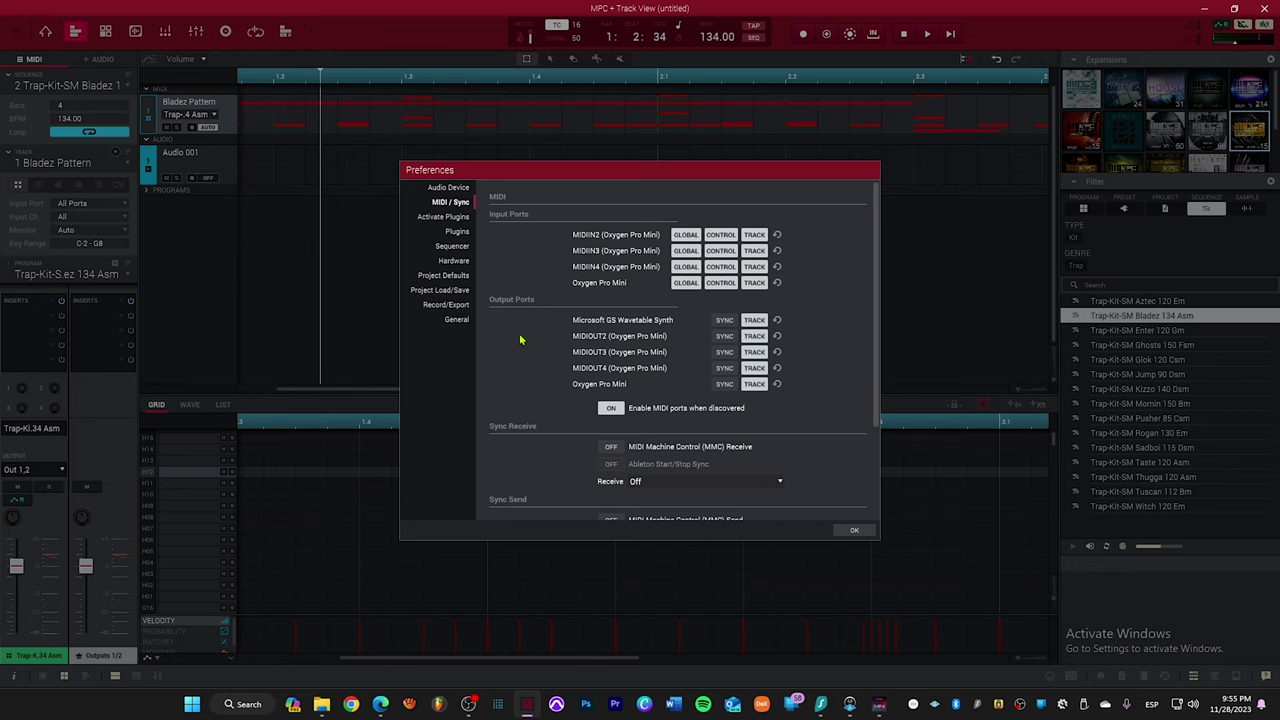
pyautogui.click(852, 531)
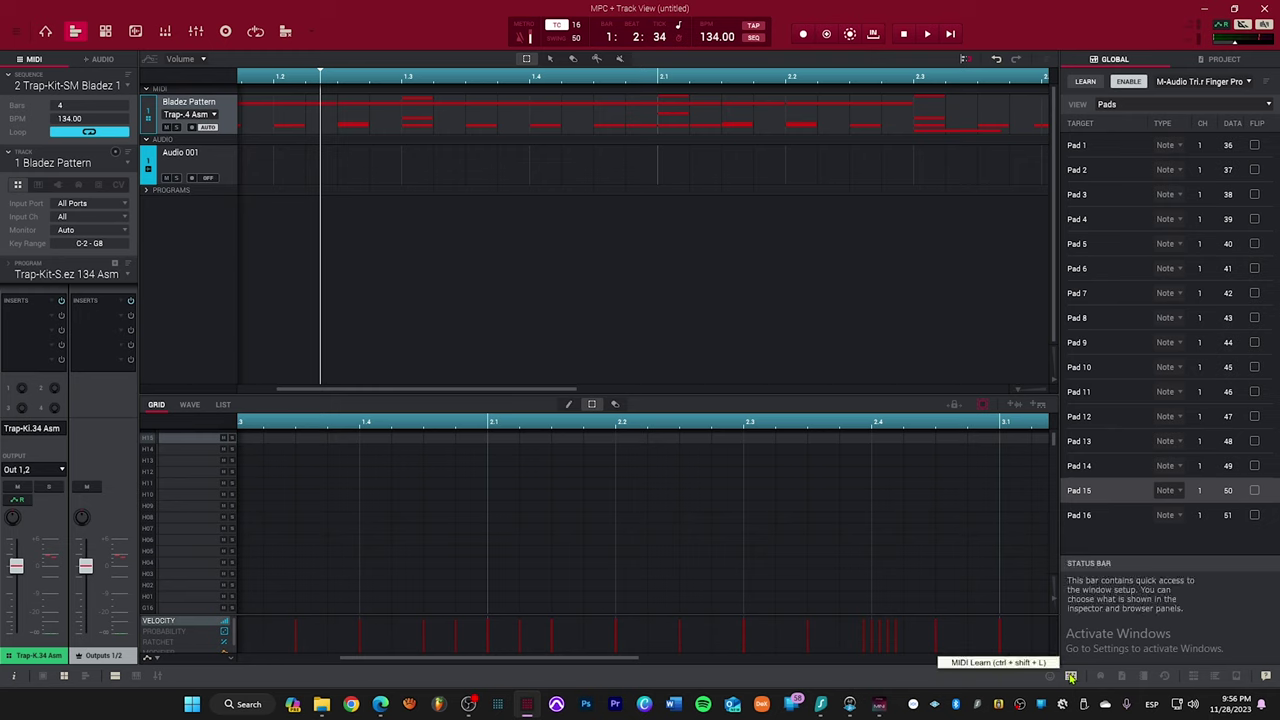
# Load the factory M-Audio Oxygen Pro Mini map as the global MIDI Learn map.
pyautogui.click(1200, 81)
pyautogui.moveTo(1208, 98)
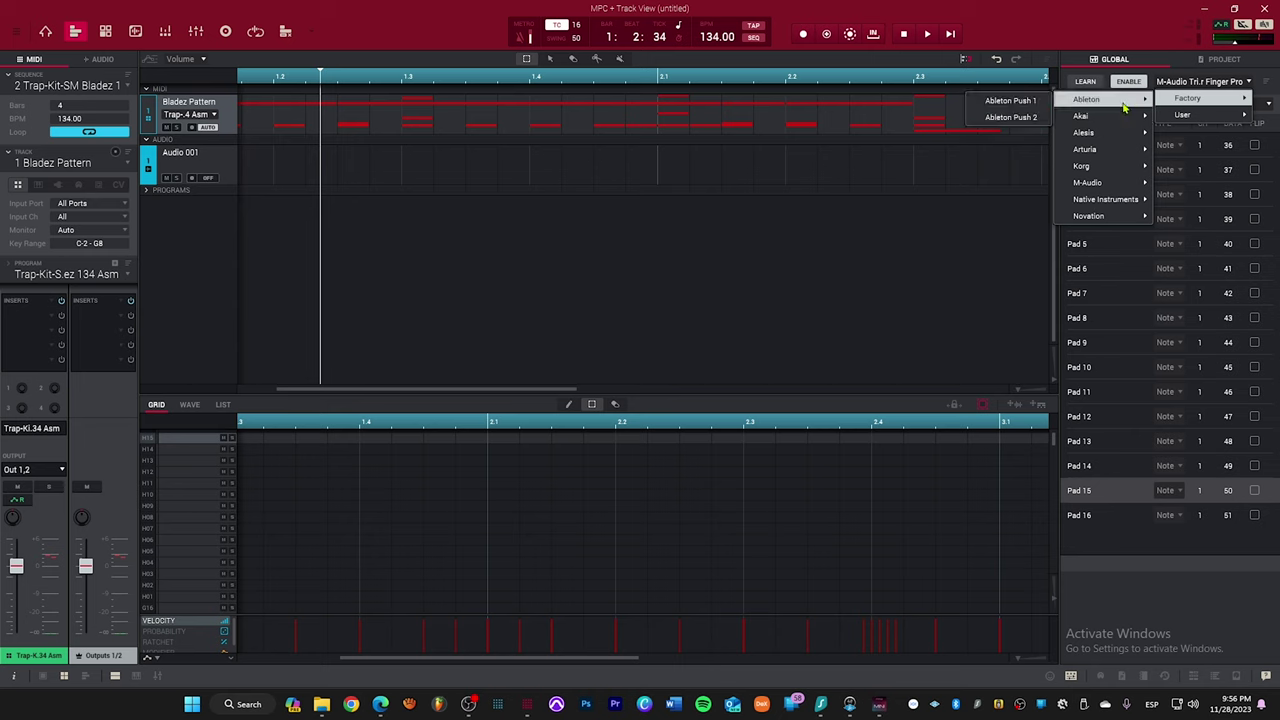
pyautogui.moveTo(1124, 117)
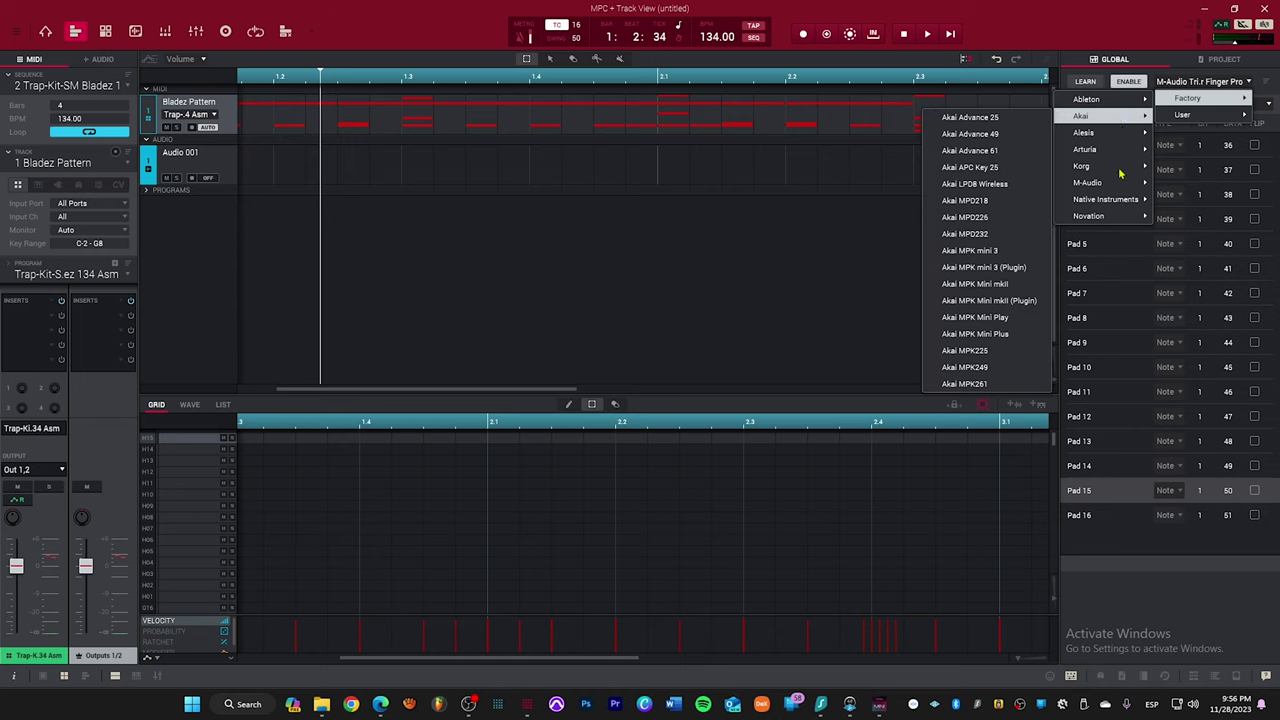
pyautogui.moveTo(1110, 184)
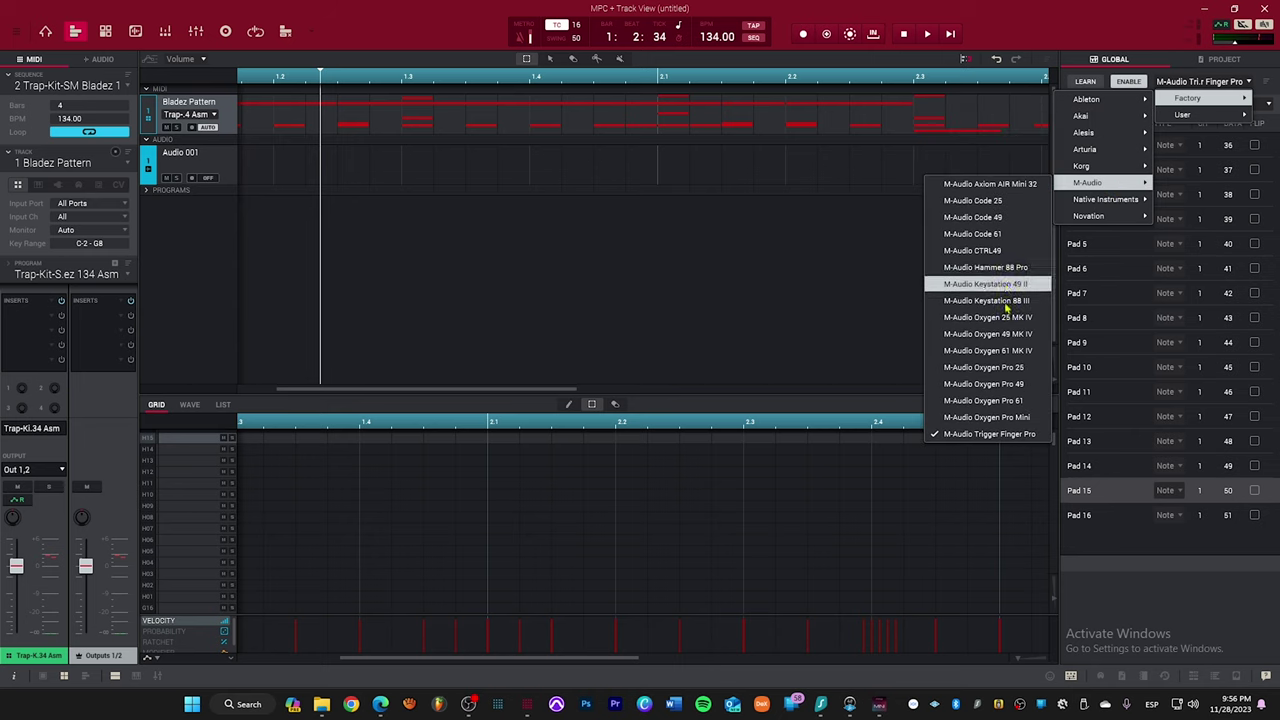
pyautogui.click(985, 417)
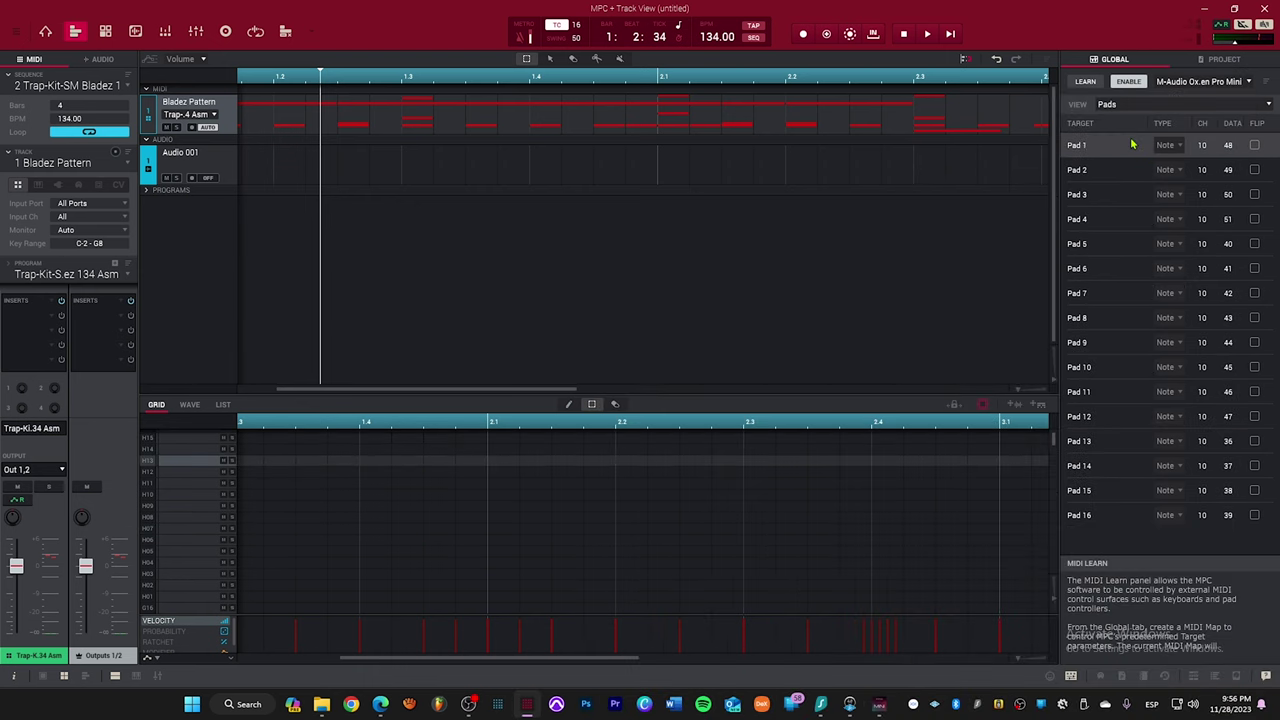
pyautogui.click(1136, 198)
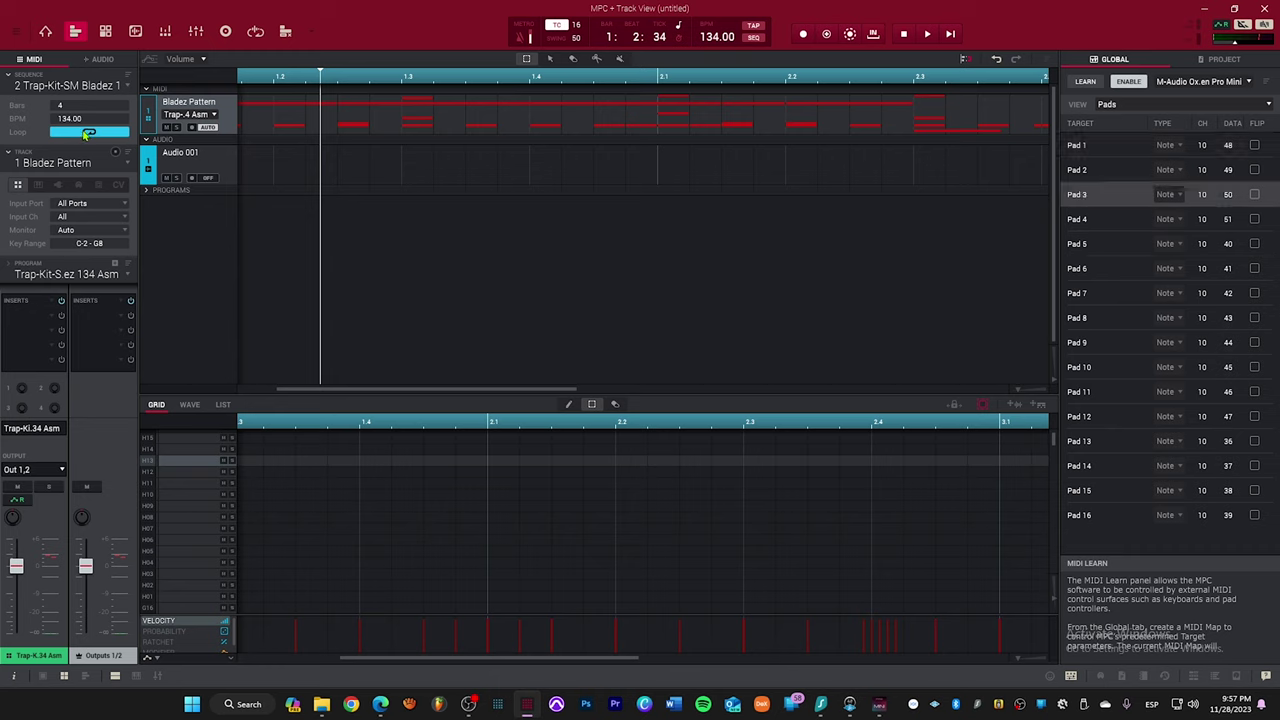
# Examine the program's pads in Program Edit mode with the M-Audio Oxygen Pro Mini map reselected.
pyautogui.click(105, 32)
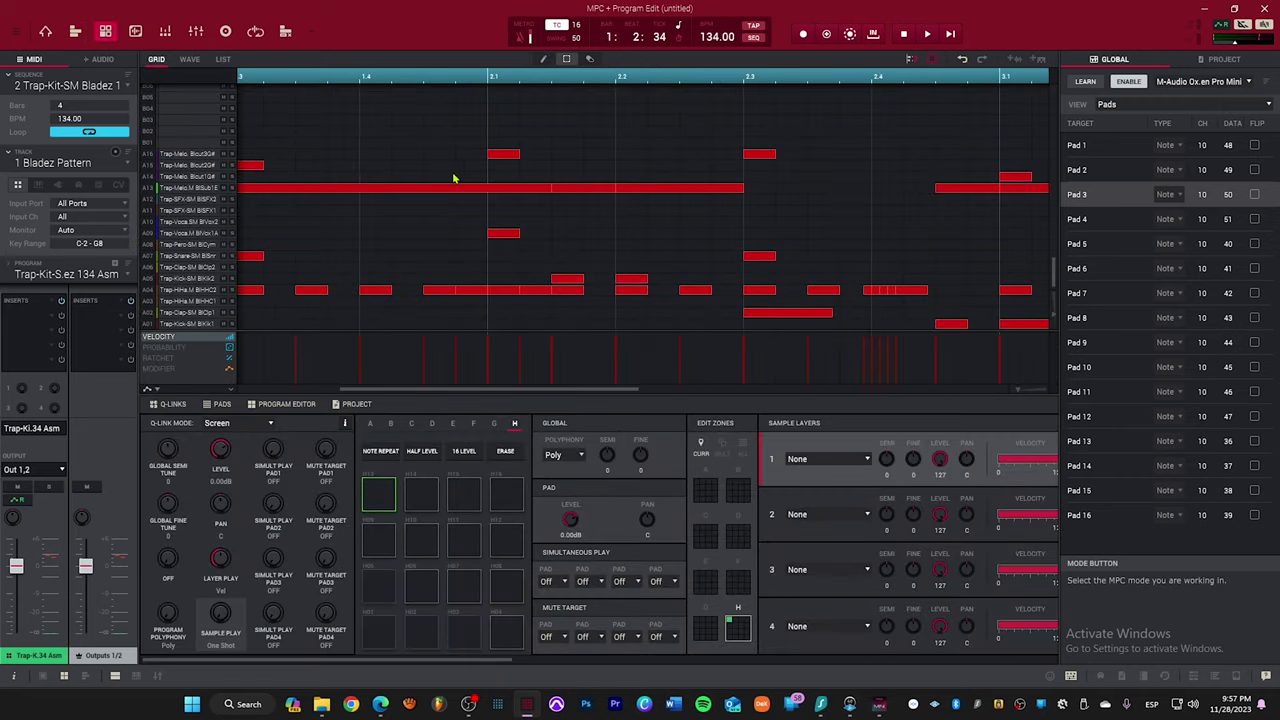
pyautogui.click(1200, 81)
pyautogui.click(1010, 419)
pyautogui.click(135, 31)
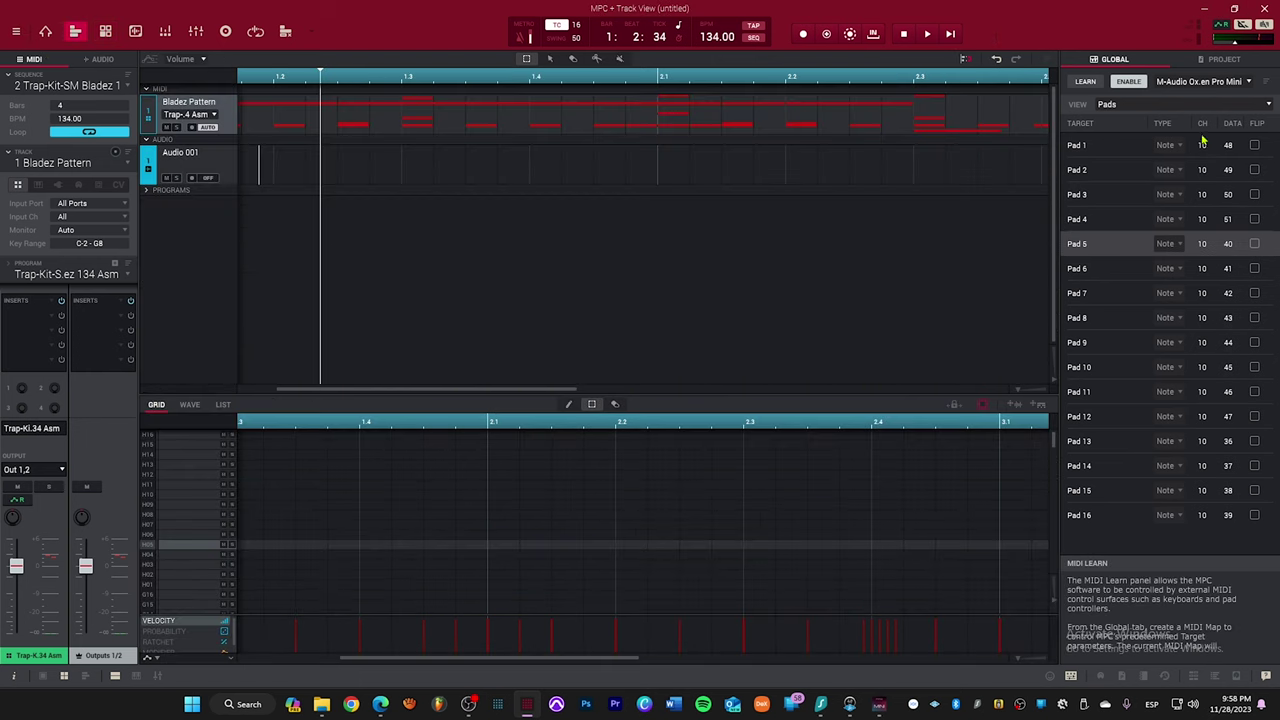
# Close MPC and dismiss FL Studio's MIDI settings window.
pyautogui.click(1265, 8)
pyautogui.click(591, 377)
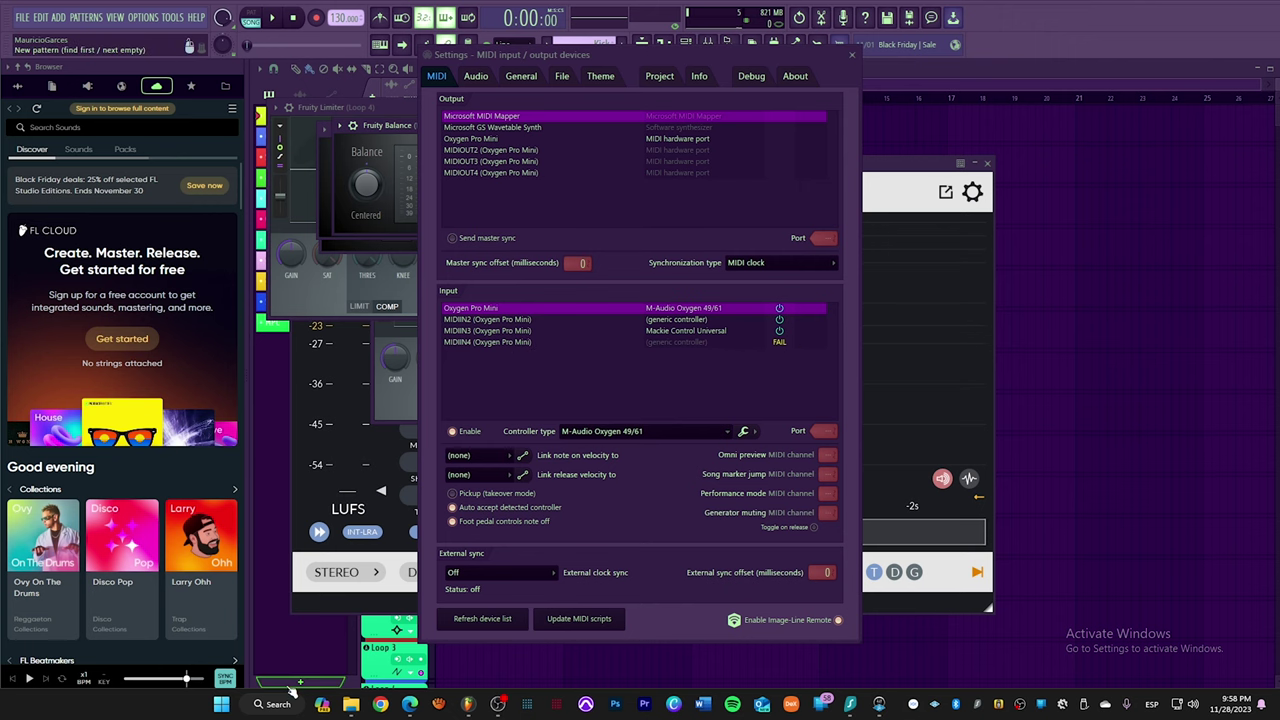
pyautogui.click(224, 704)
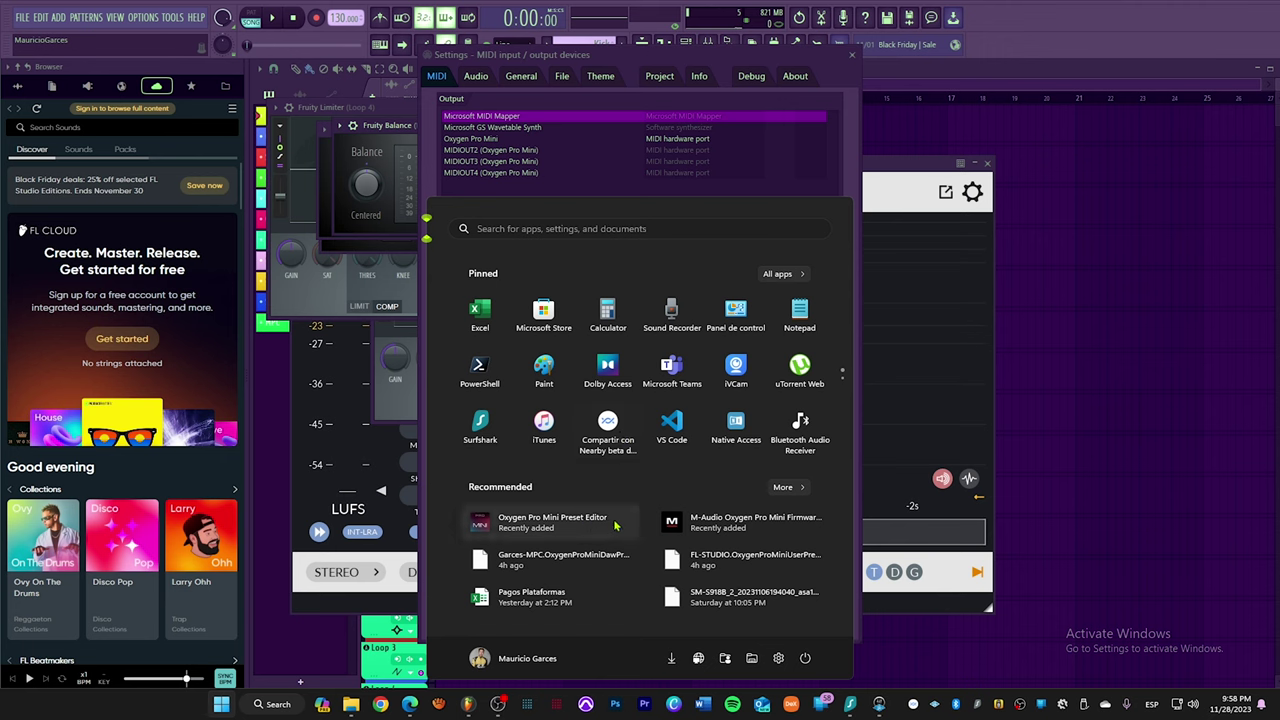
pyautogui.click(852, 54)
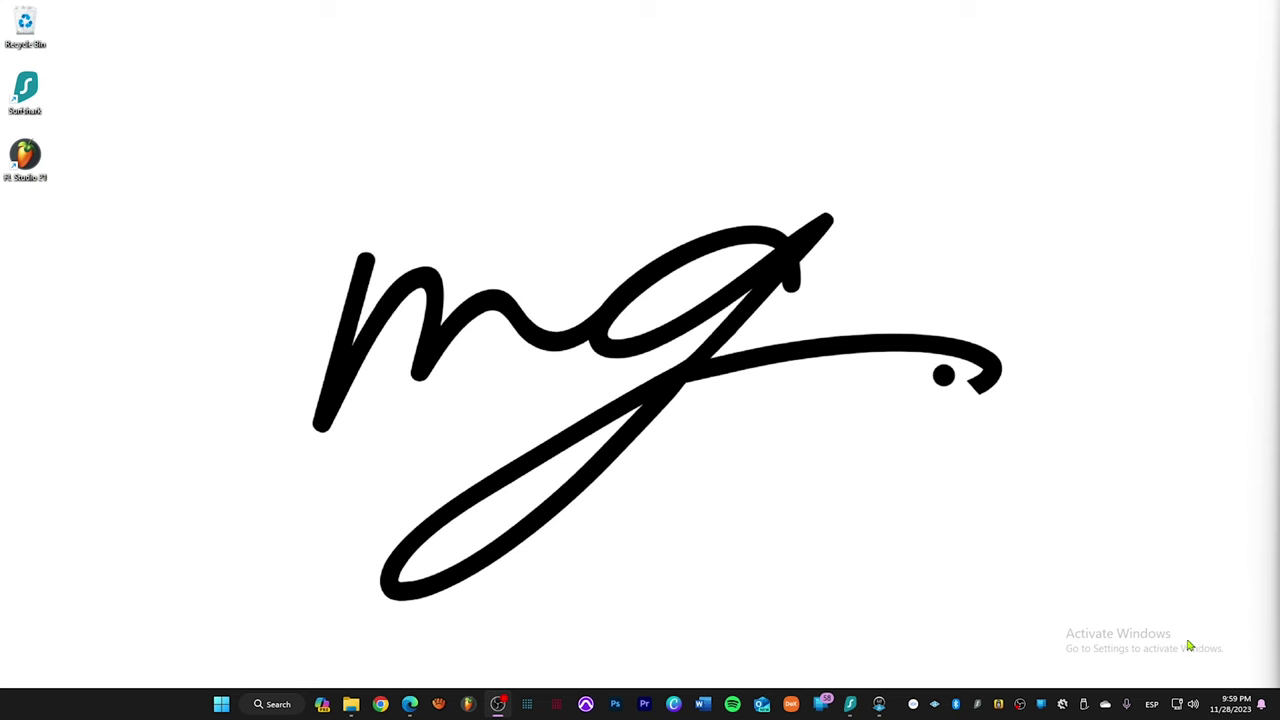
# Switch to FL Studio and set the Oxygen Pro Mini input's controller type to the legacy M-Audio Oxygen 49/61 in the MIDI settings.
pyautogui.click(467, 704)
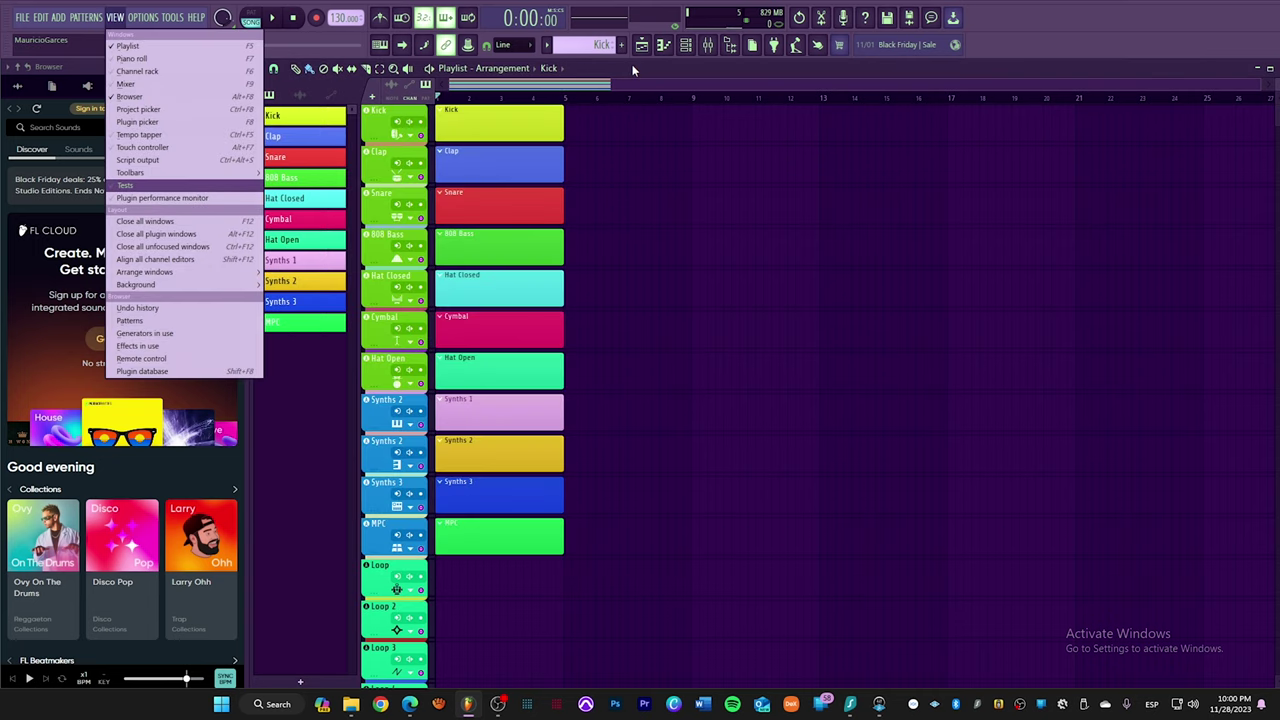
pyautogui.click(143, 18)
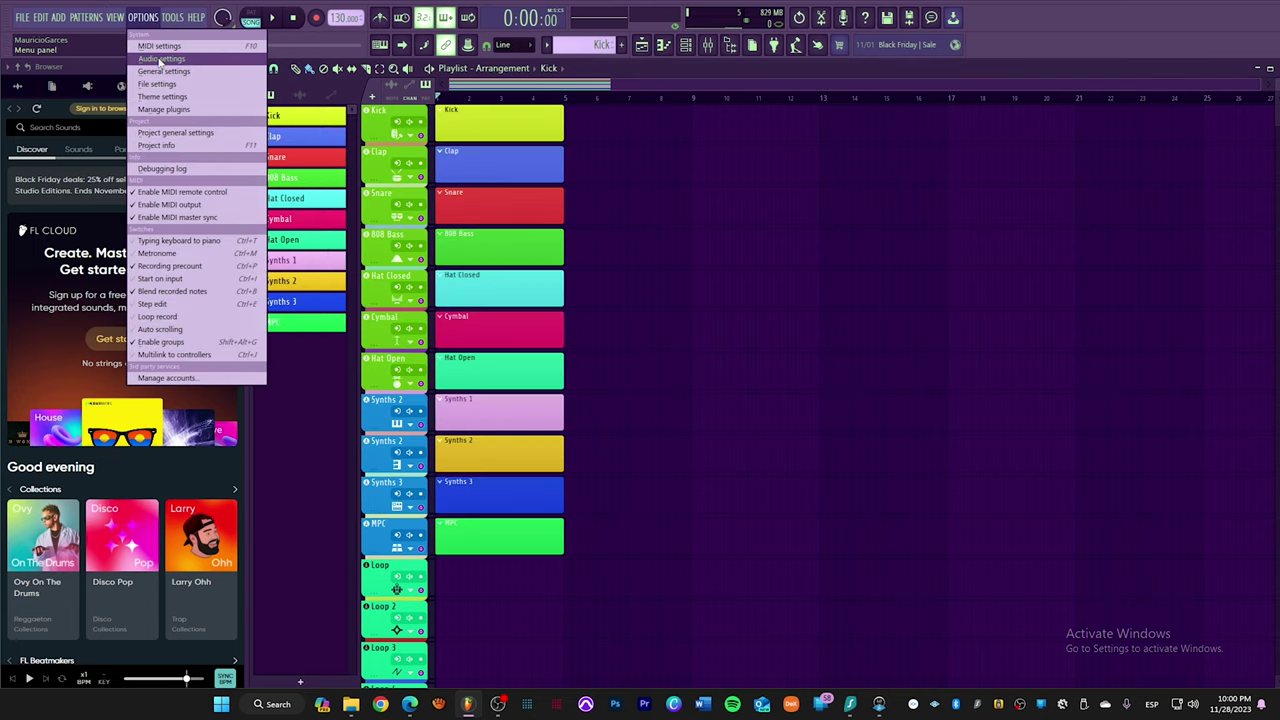
pyautogui.click(160, 46)
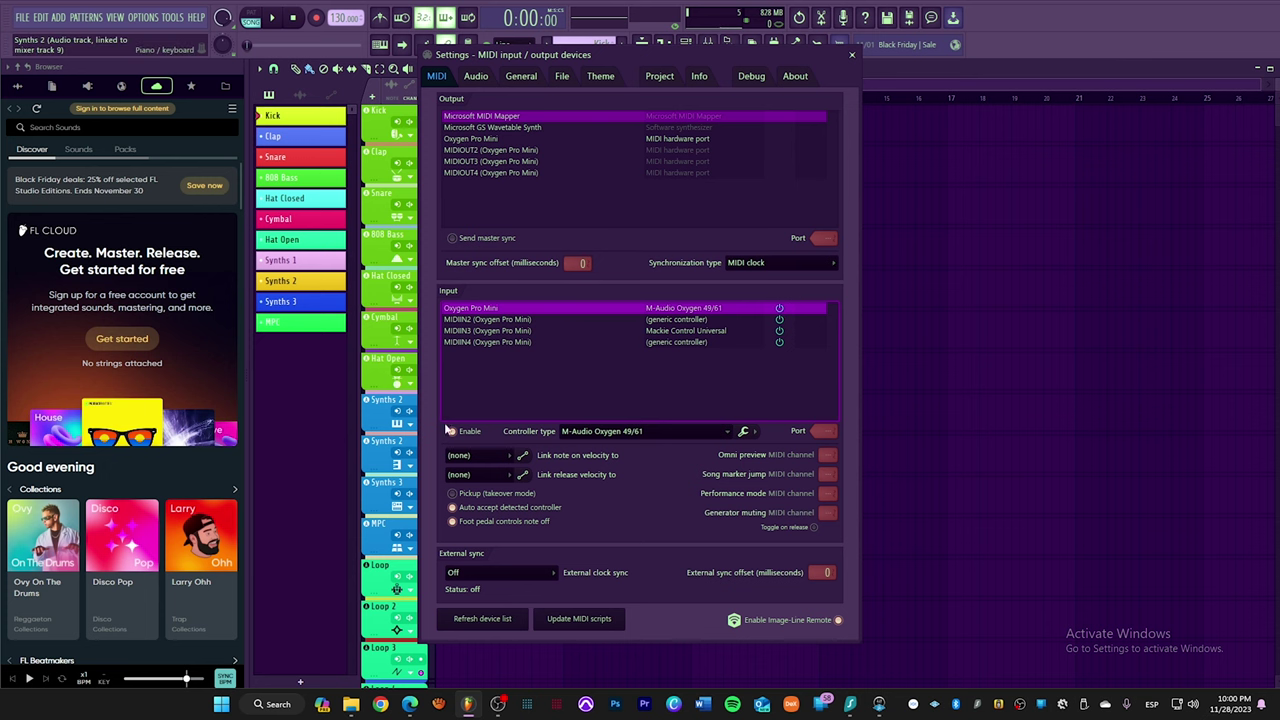
pyautogui.click(727, 431)
pyautogui.moveTo(828, 669)
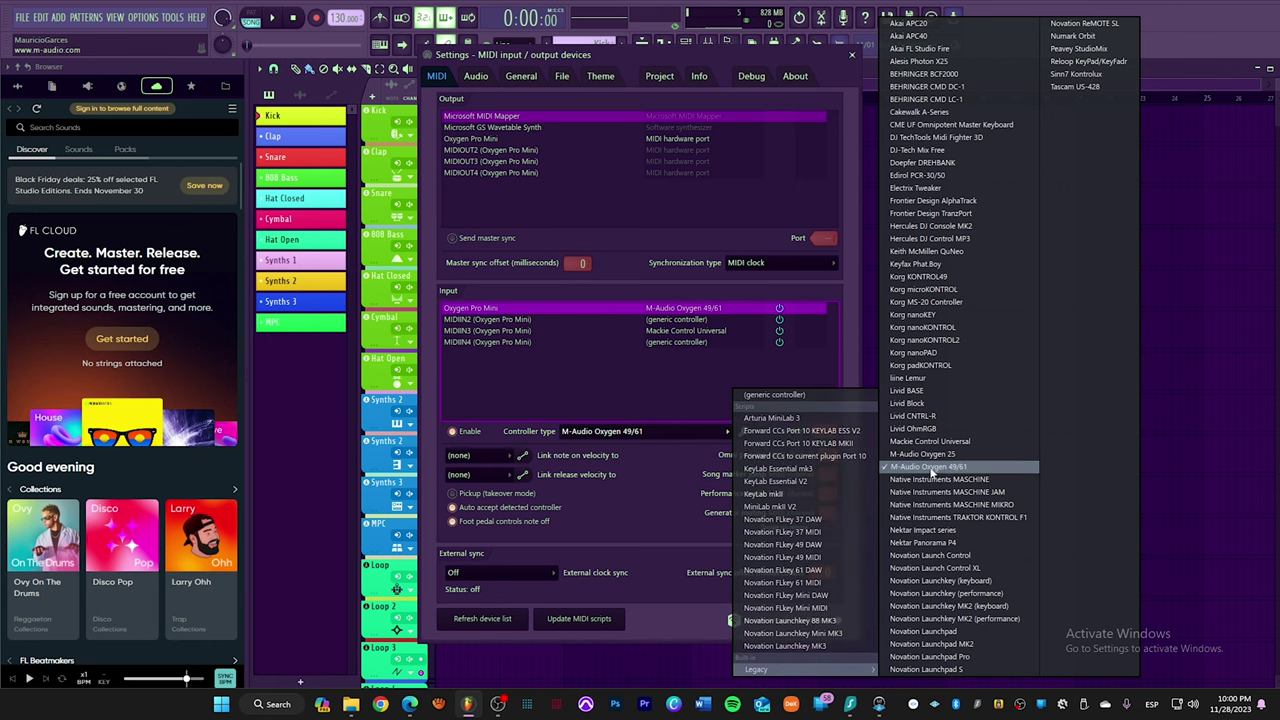
pyautogui.click(940, 467)
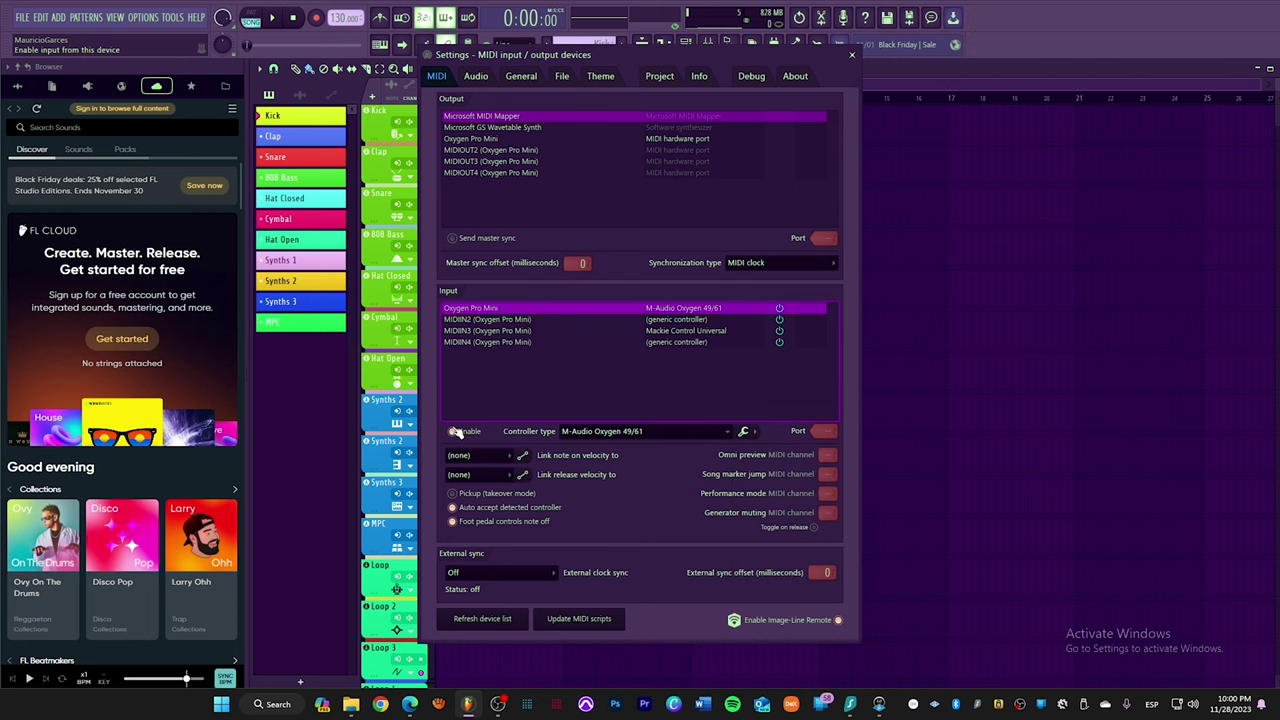
# Link the Oxygen Pro Mini's note on velocity to Velocity and its release velocity to Release.
pyautogui.click(500, 457)
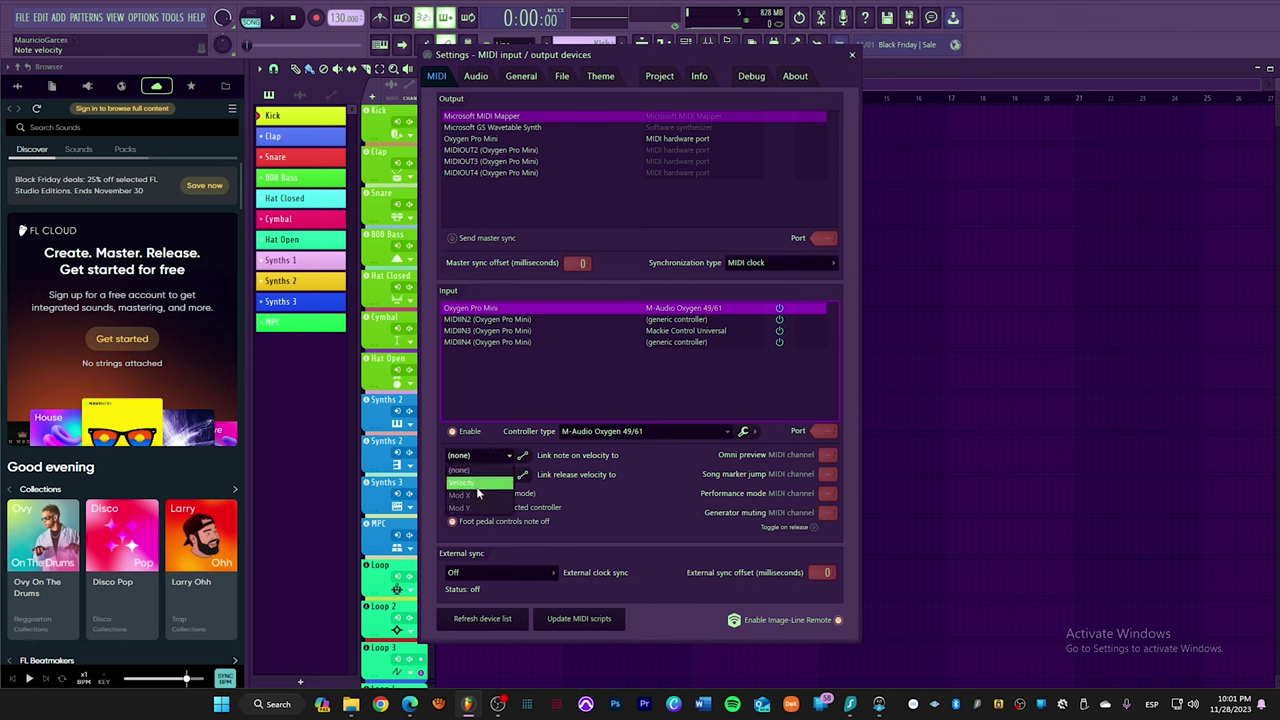
pyautogui.click(475, 485)
pyautogui.click(475, 476)
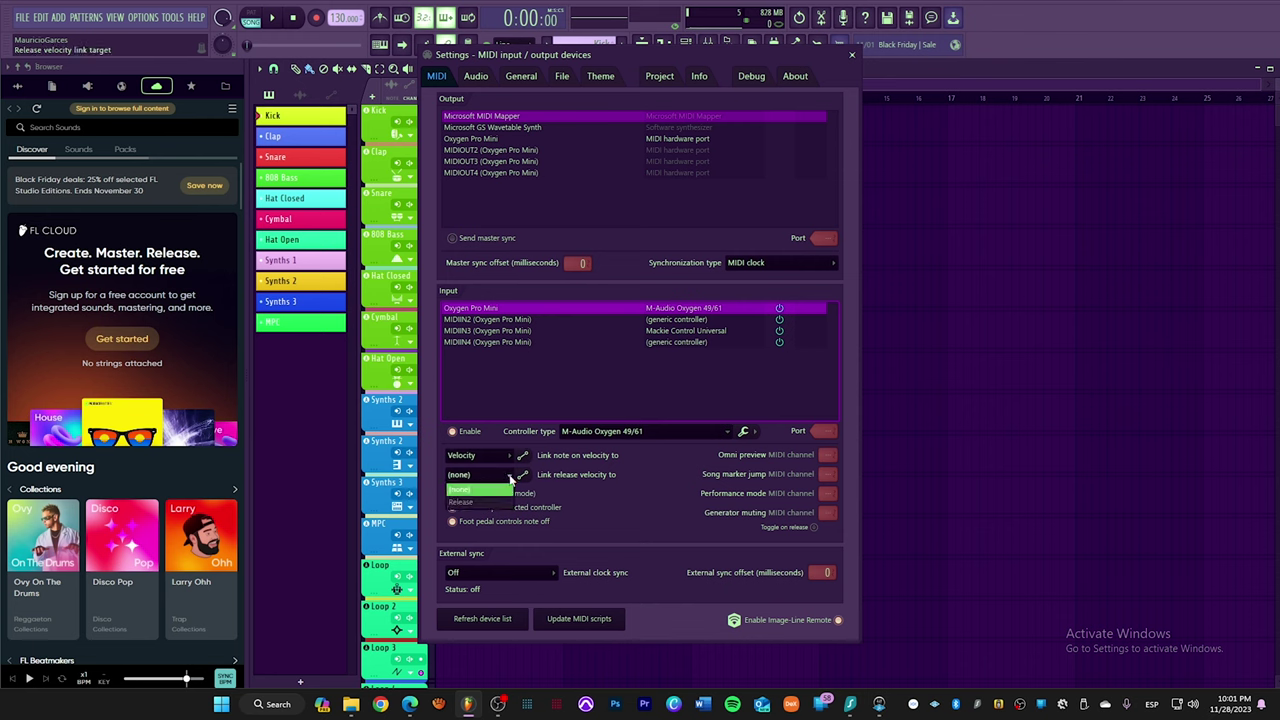
pyautogui.click(481, 503)
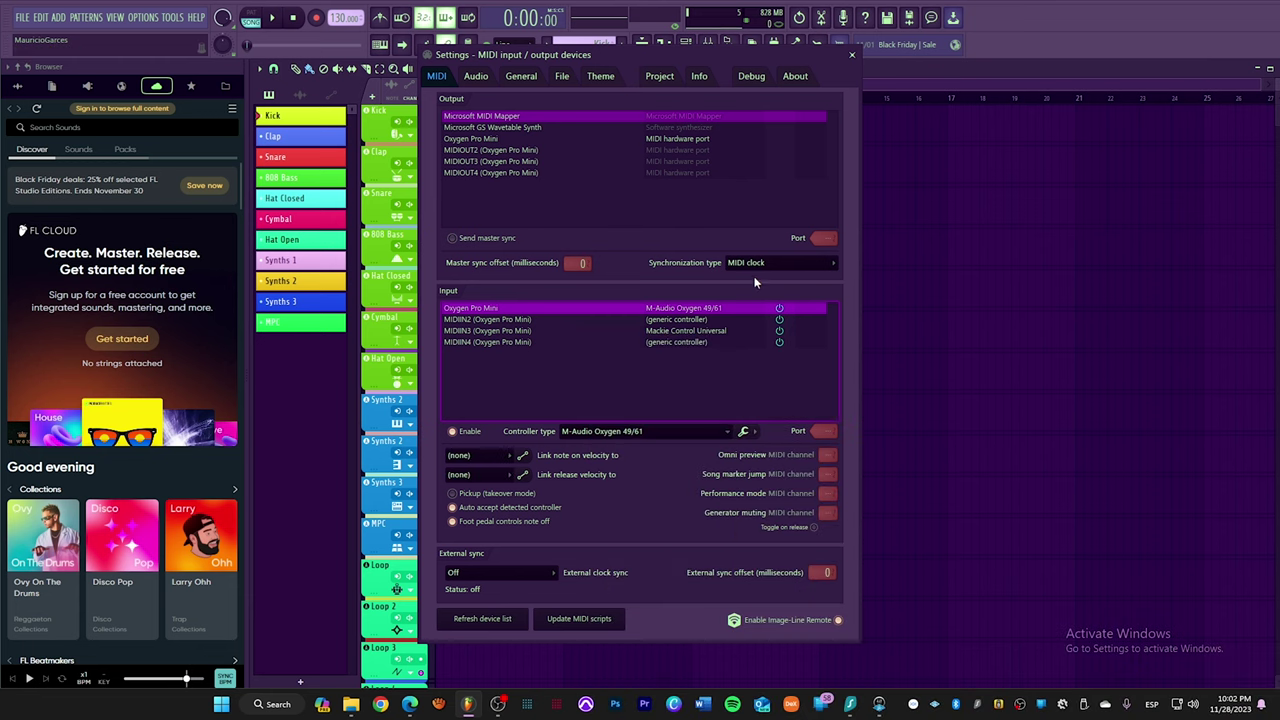
# Close the MIDI settings window.
pyautogui.click(851, 55)
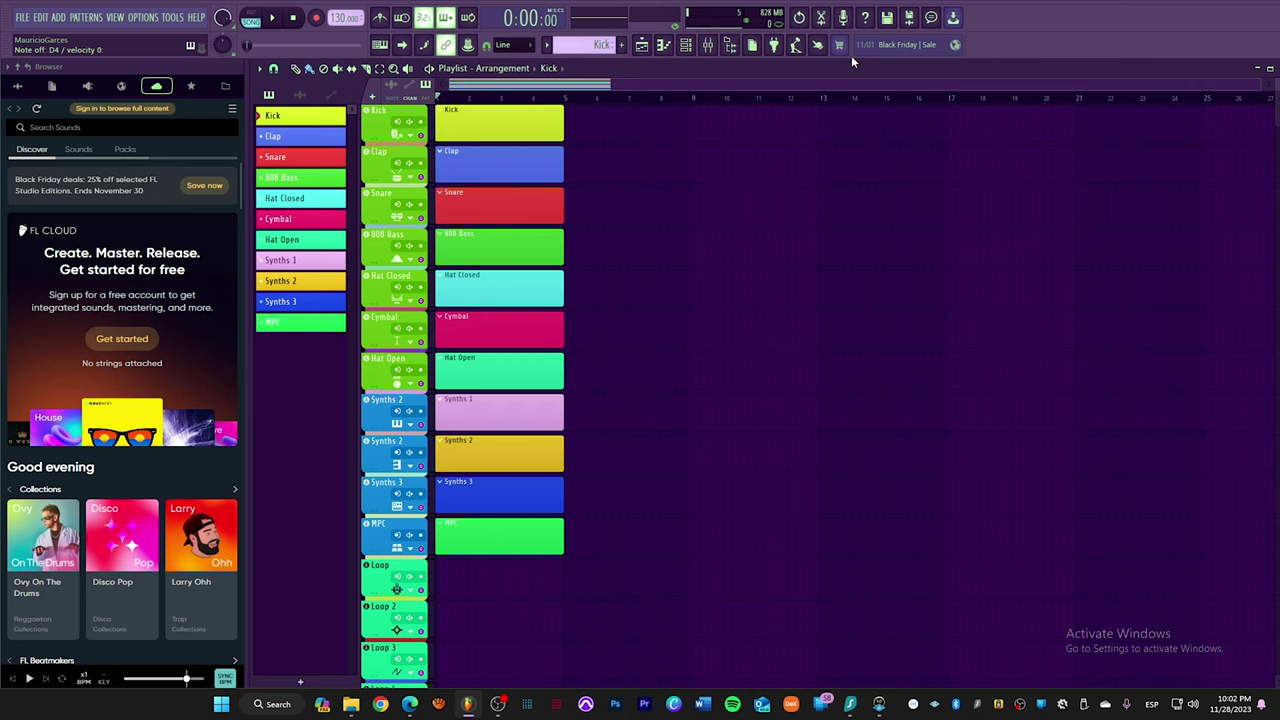